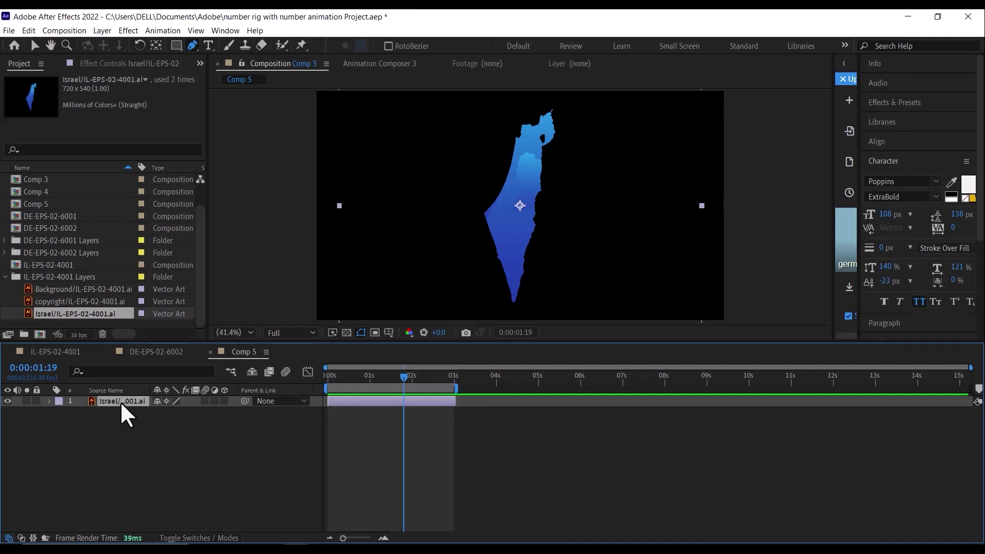
Duplicate the Israel map layer in Comp 5 with Ctrl+D
key(ctrl+d)
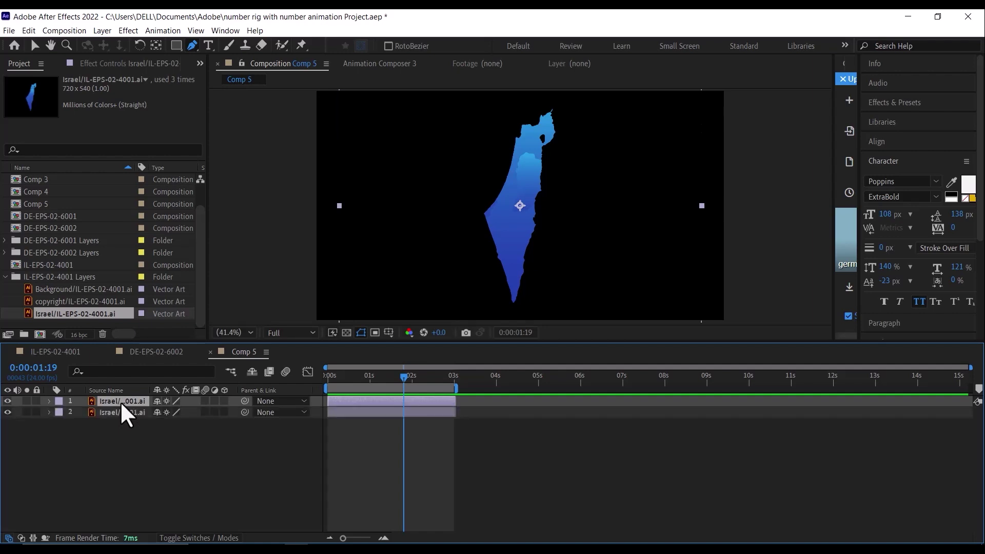
Draw a no-fill line from the map's north to south tip, widen its stroke, and end it at 3 s
click(126, 428)
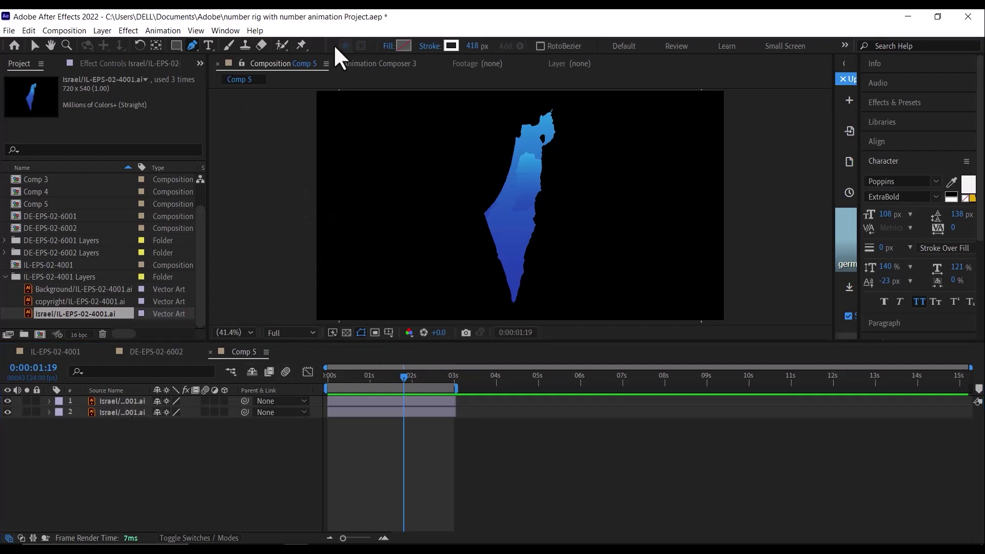
click(386, 48)
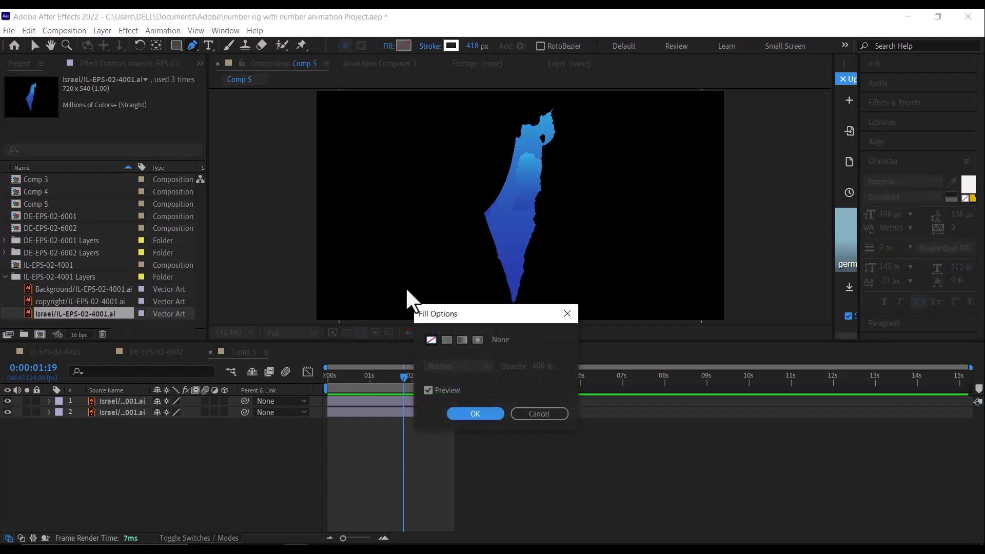
click(485, 414)
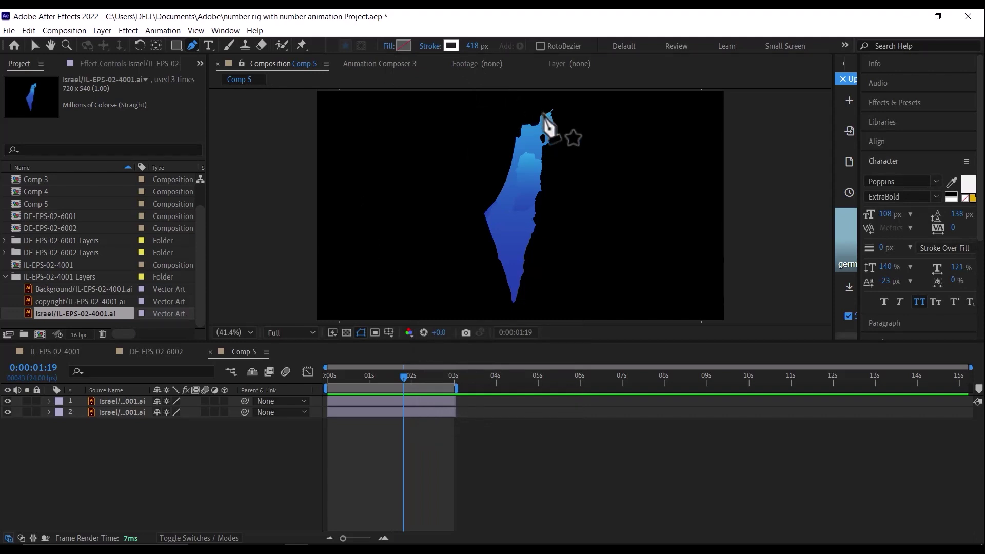
click(538, 108)
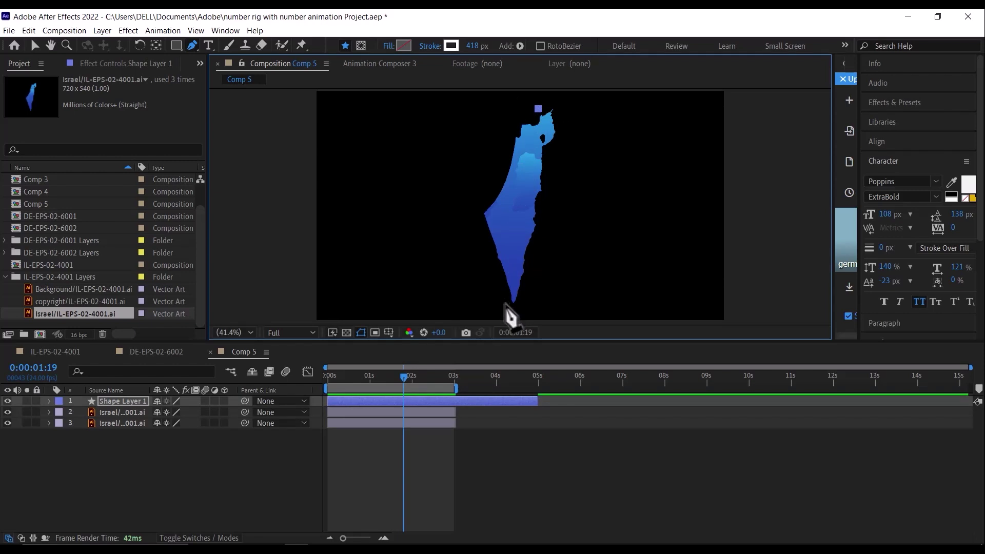
click(507, 304)
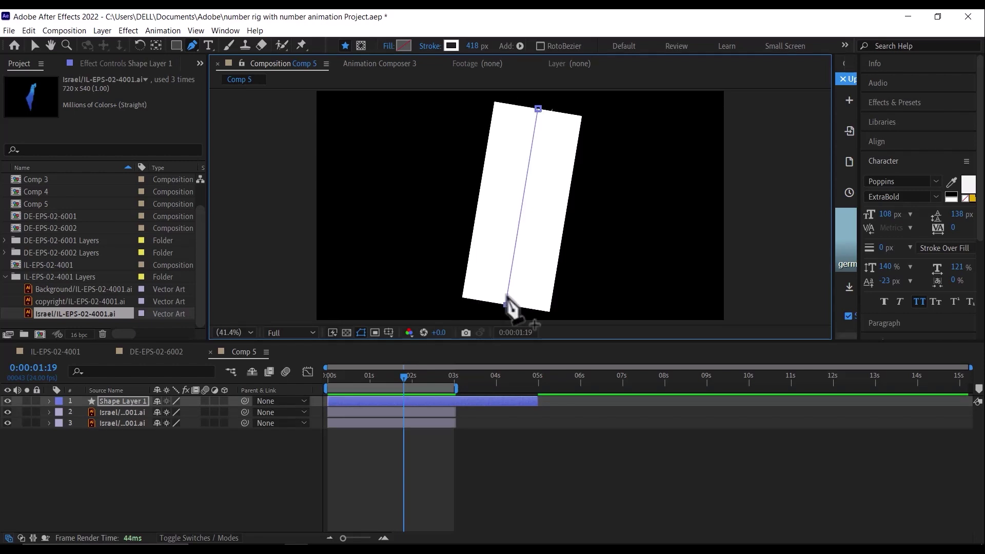
mouse_move(478, 45)
mouse_down()
mouse_move(314, 89)
mouse_move(491, 99)
mouse_up()
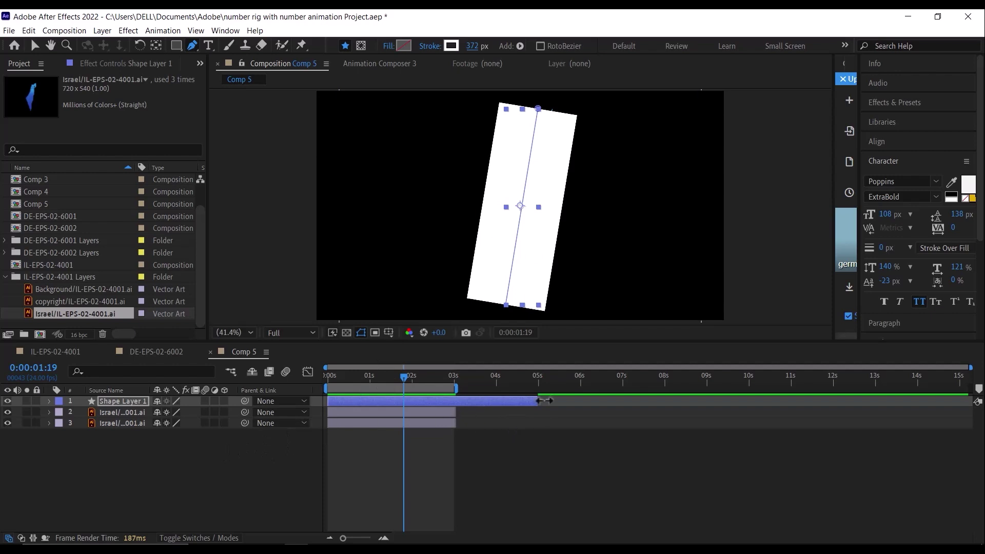
drag(543, 400, 460, 403)
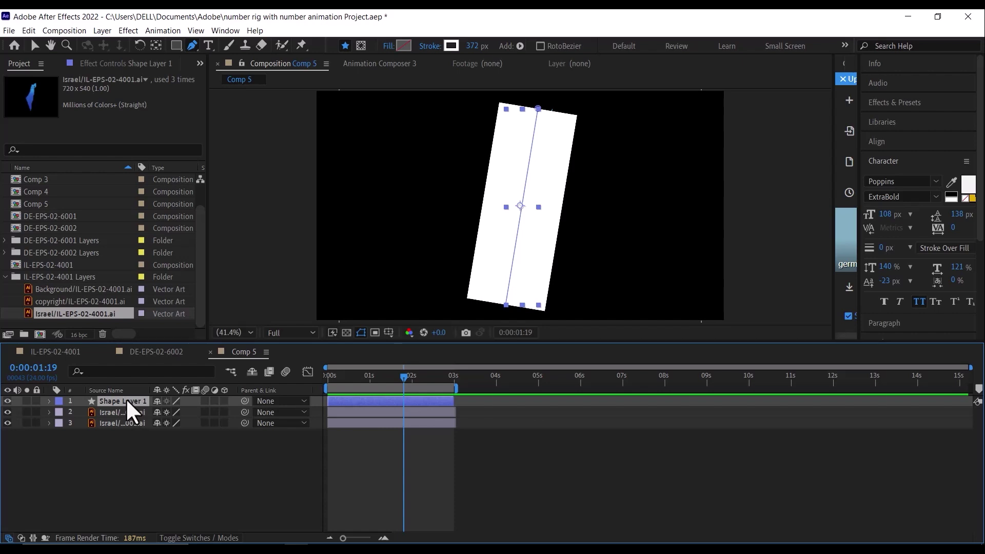
Move Shape Layer 1 between the Israel copies and set its TrkMat to the top copy's Alpha Matte
drag(126, 399, 128, 415)
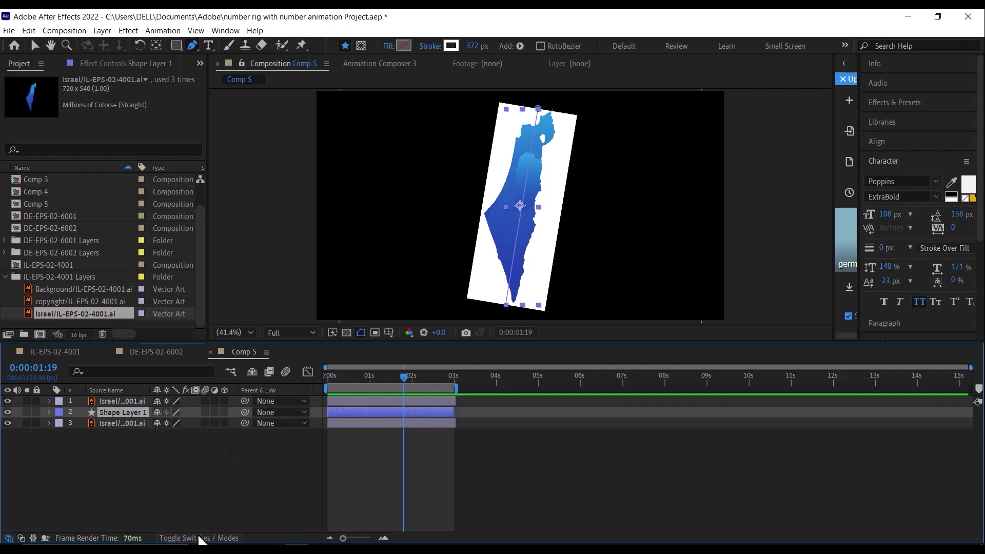
click(198, 538)
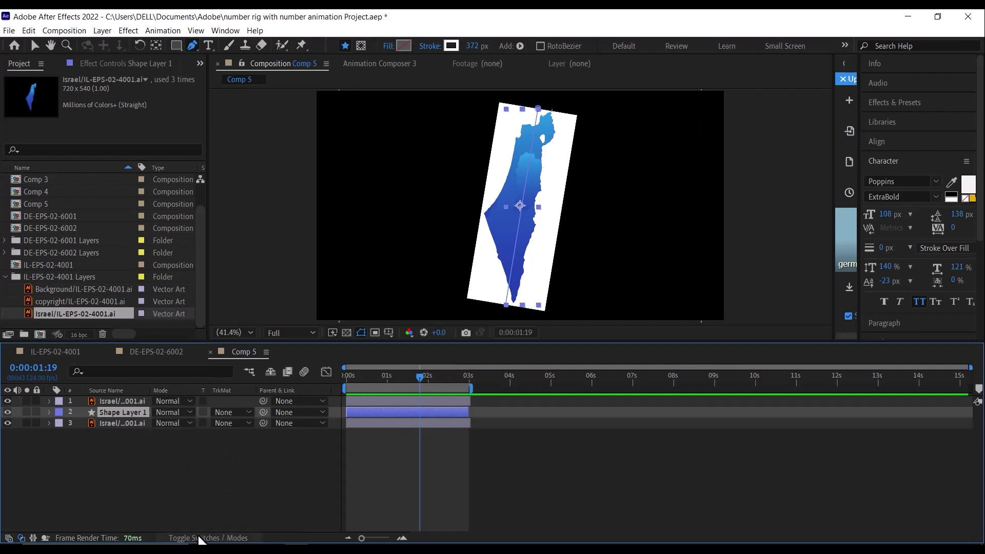
click(228, 412)
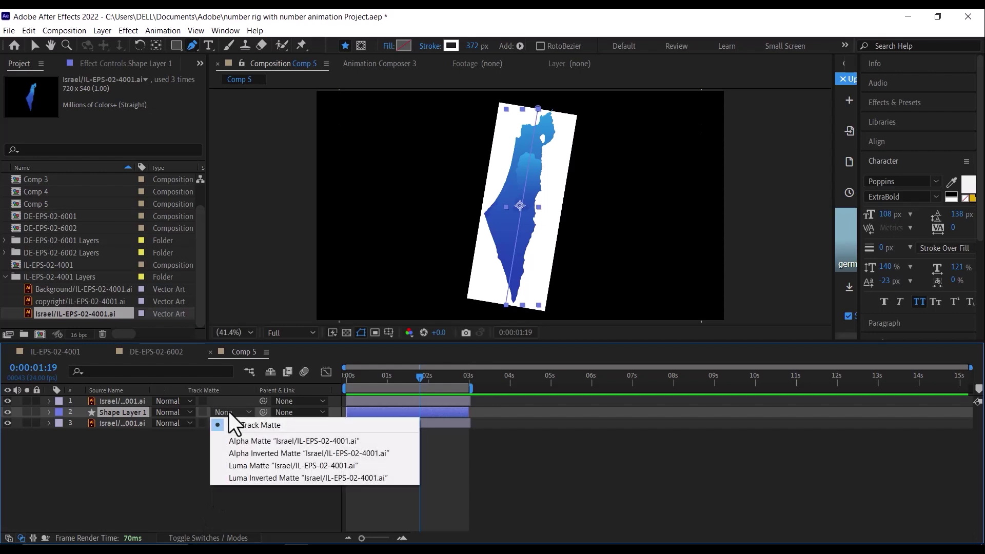
click(251, 444)
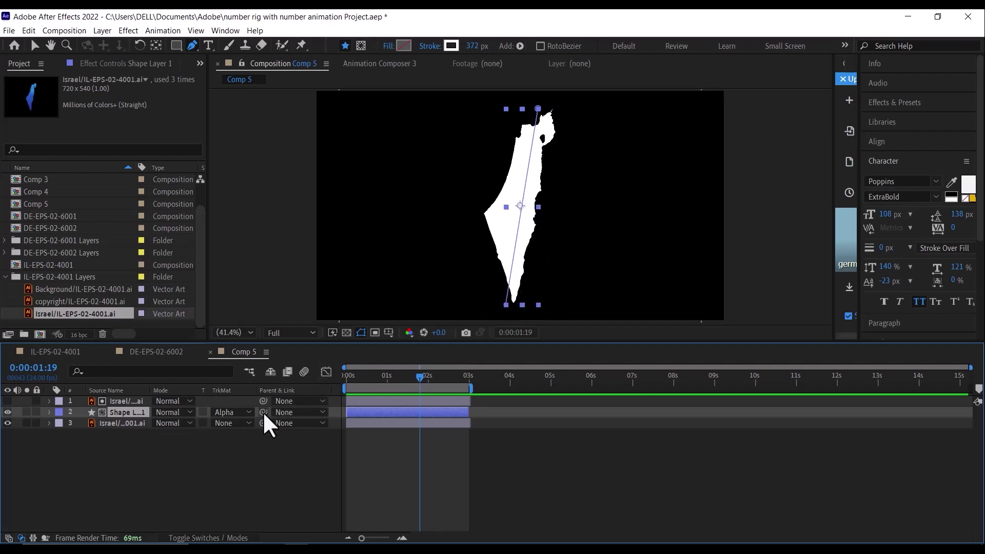
Add Trim Paths to Shape Layer 1
click(47, 413)
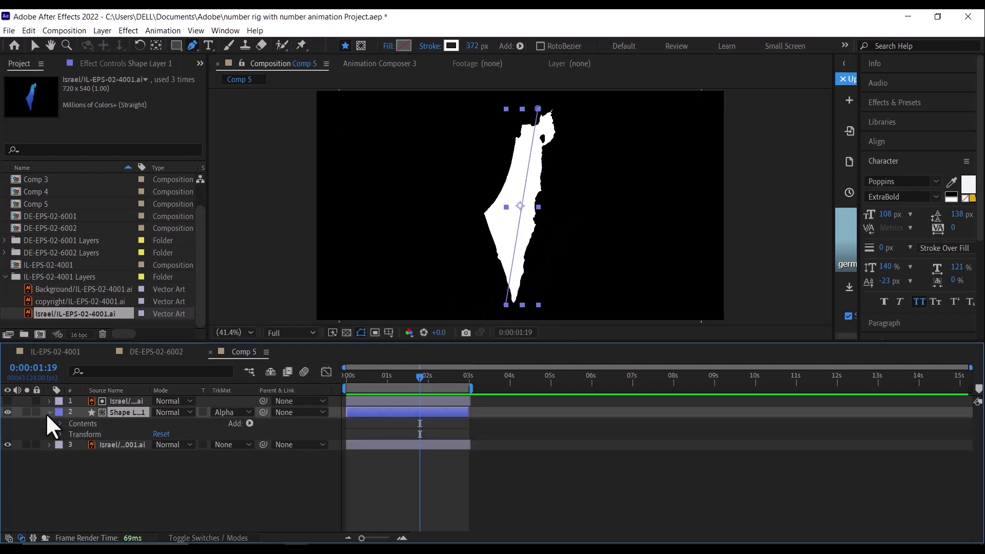
click(245, 423)
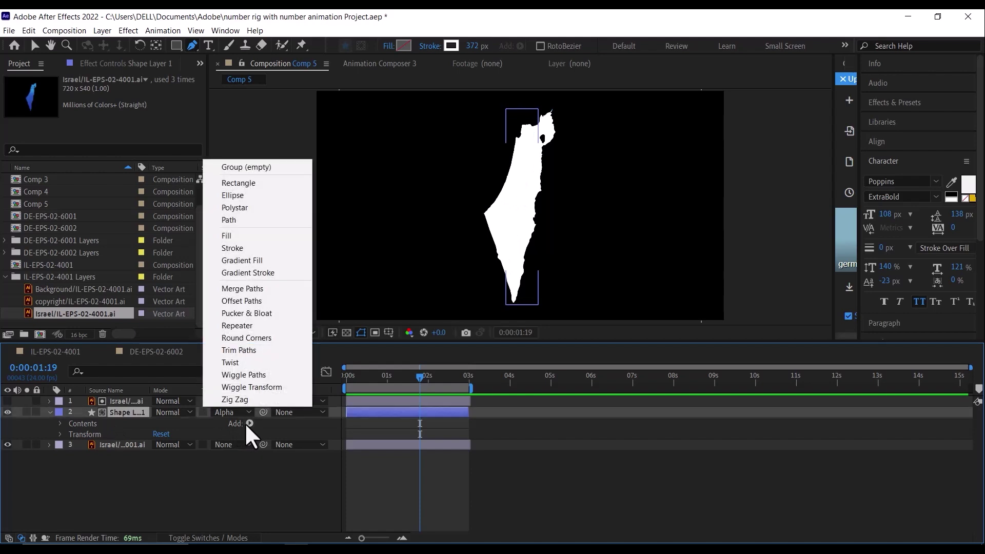
click(242, 351)
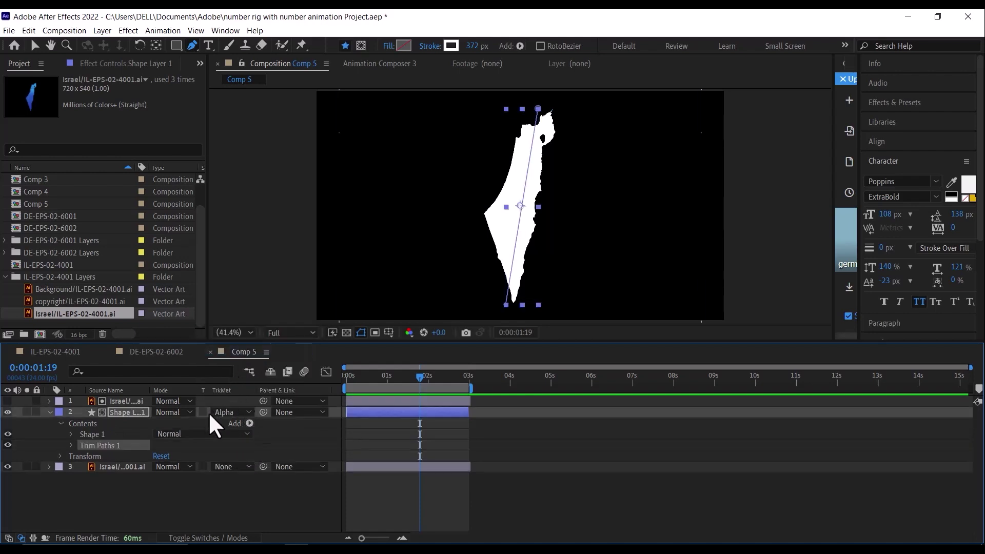
Keyframe Trim Paths Start at 0% at 0 s and 30% at 2 s
drag(419, 377, 335, 385)
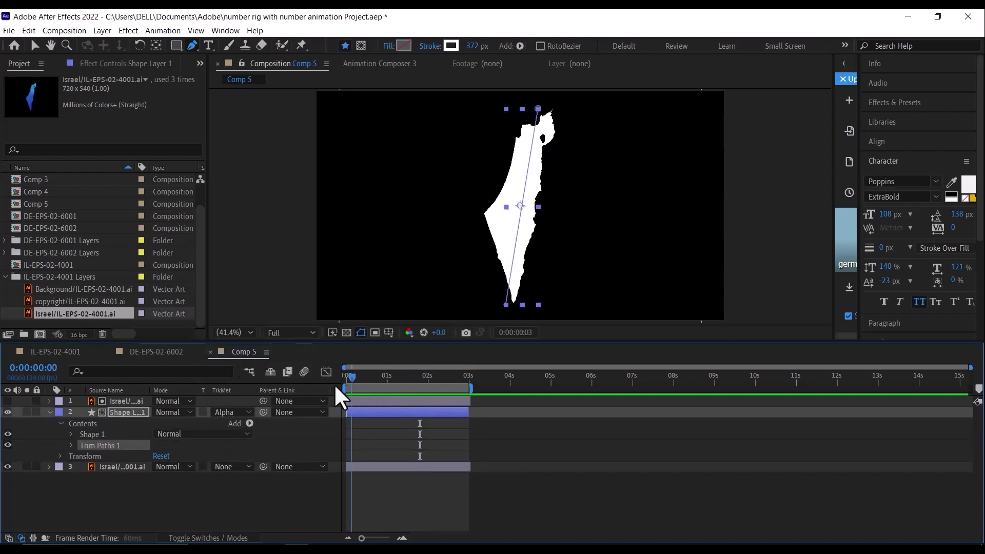
click(73, 445)
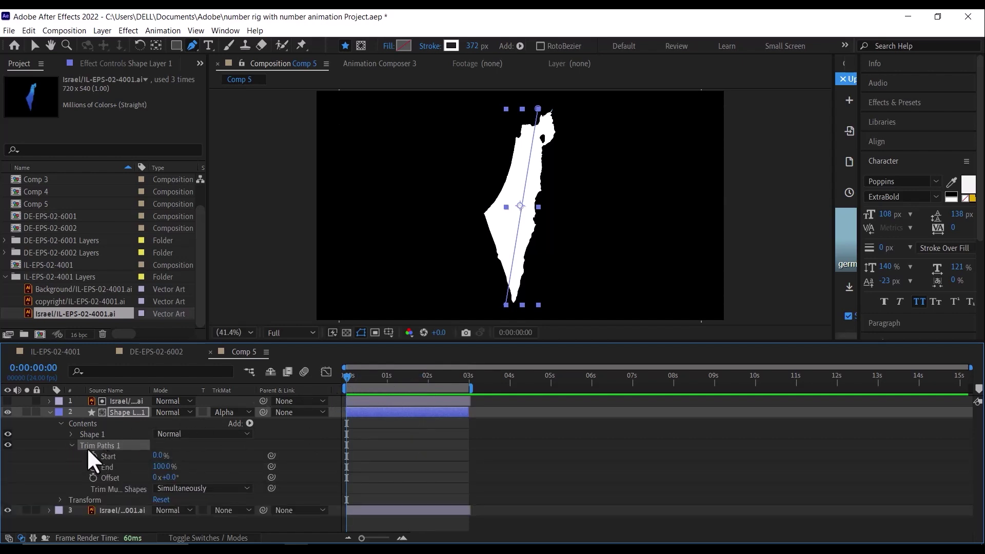
click(93, 455)
drag(345, 376, 428, 378)
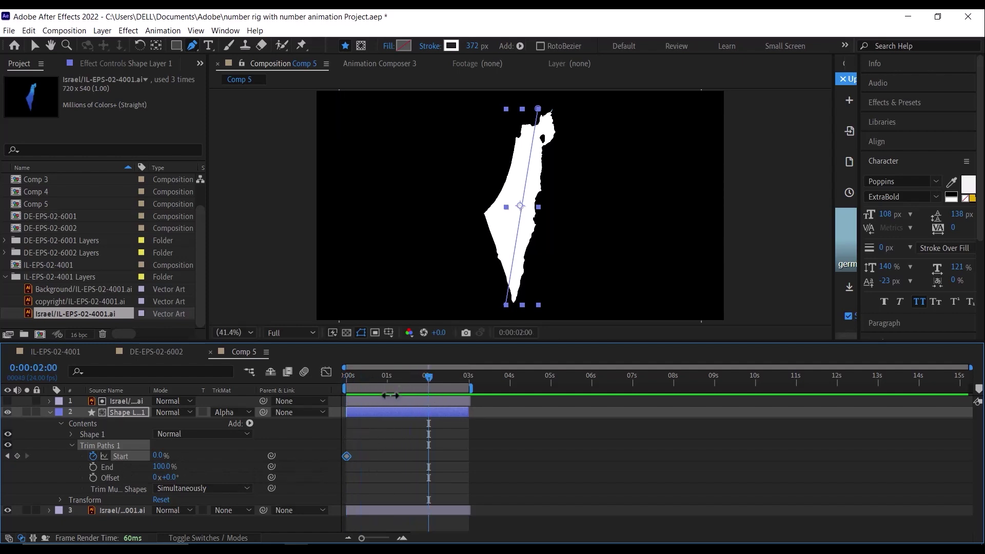
click(161, 454)
text(0)
click(217, 443)
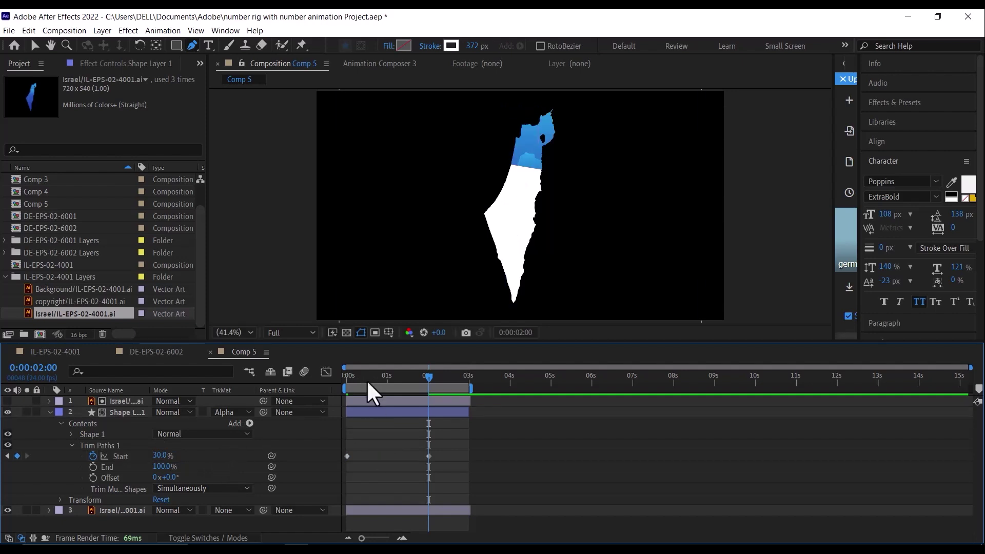
Preview the fill animation from the start, then collapse the shape layer
drag(366, 375, 298, 375)
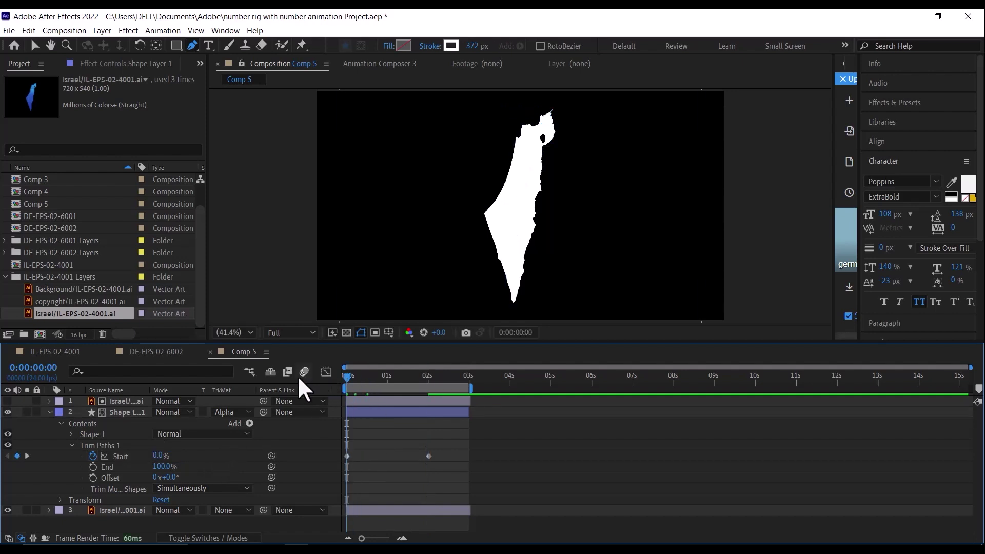
key(space)
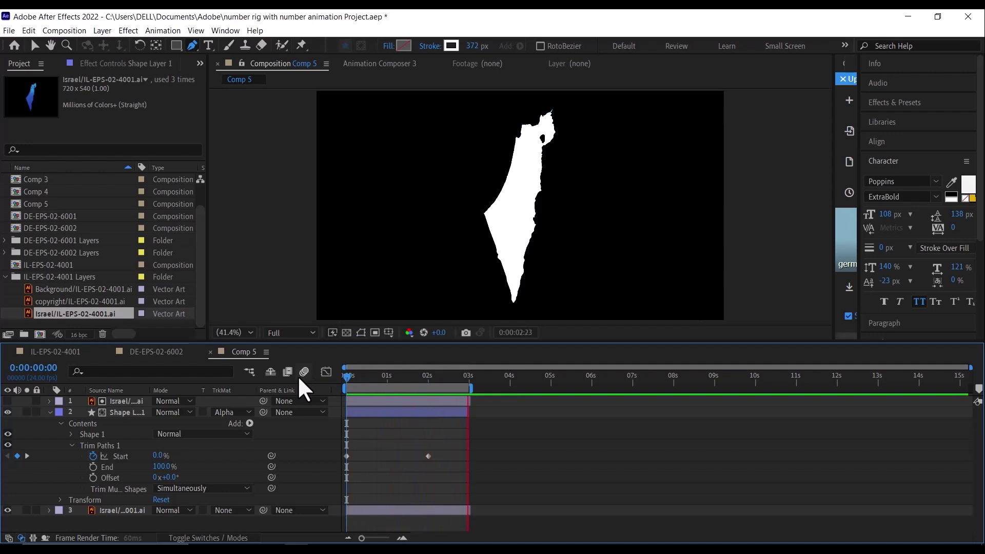
key(space)
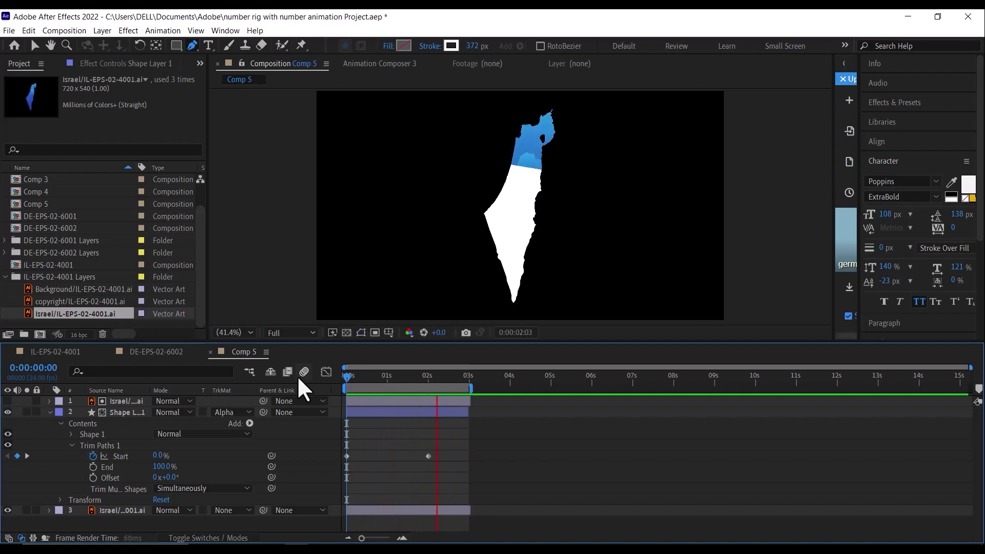
key(space)
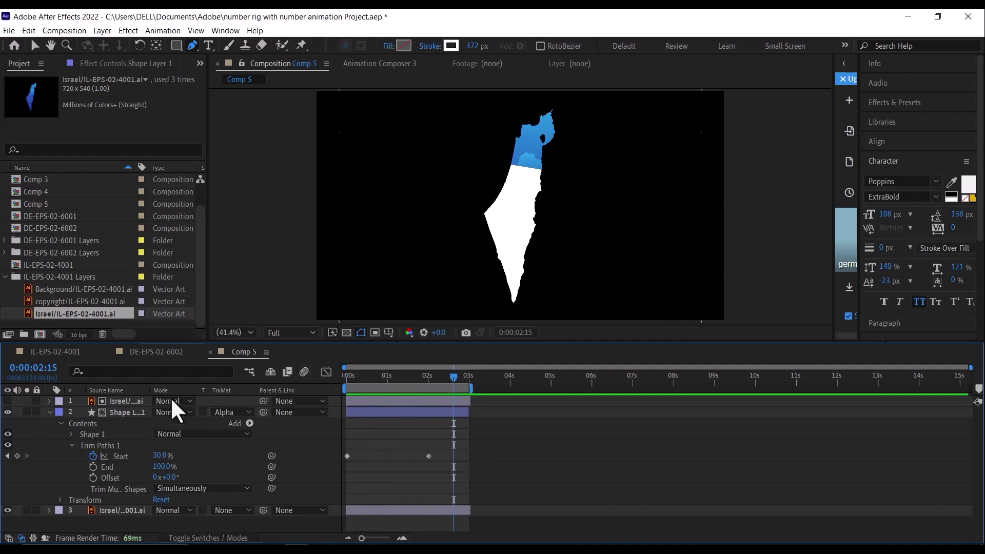
click(50, 412)
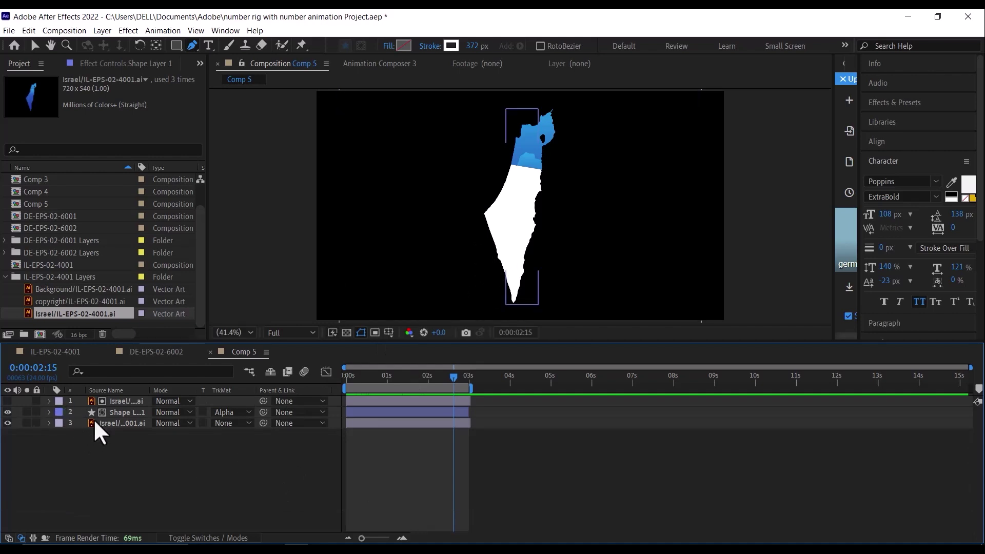
Create a text layer near the comp's top left reading 0
click(133, 475)
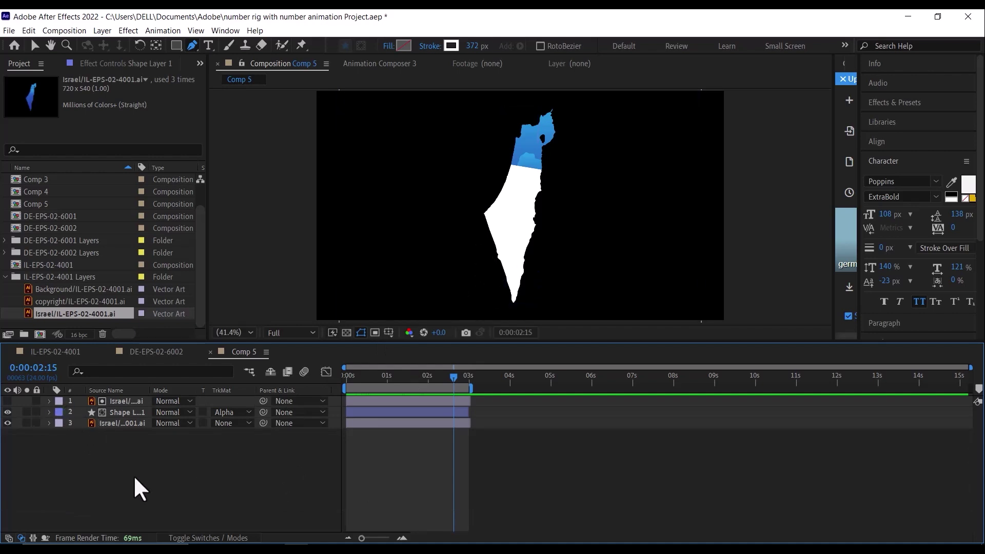
click(208, 45)
click(367, 122)
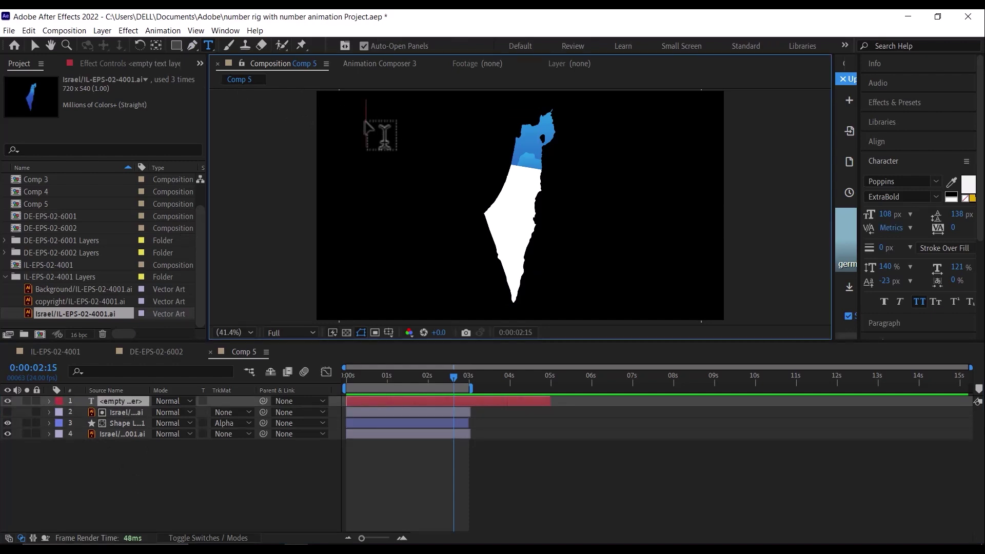
text(0)
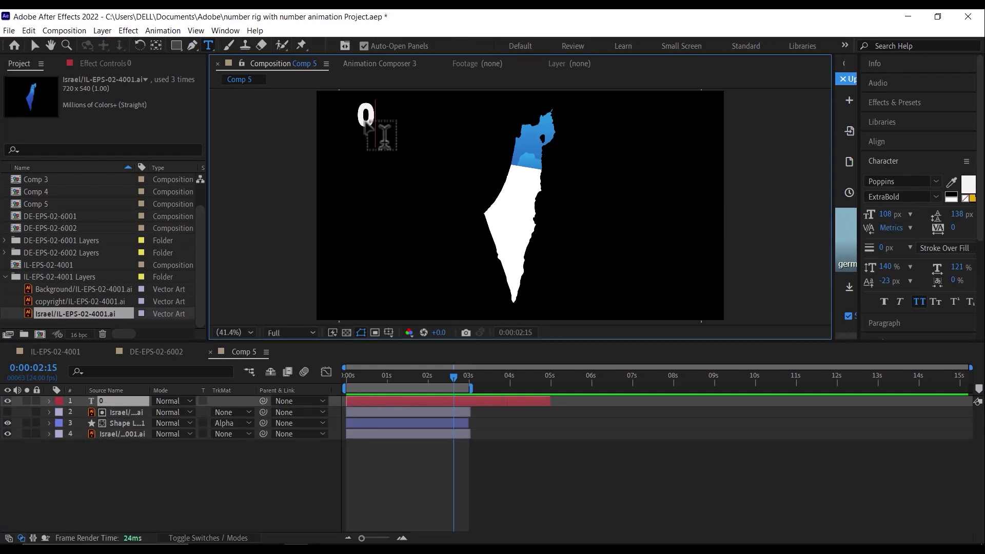
key(BackSpace)
text(98)
key(BackSpace)
key(BackSpace)
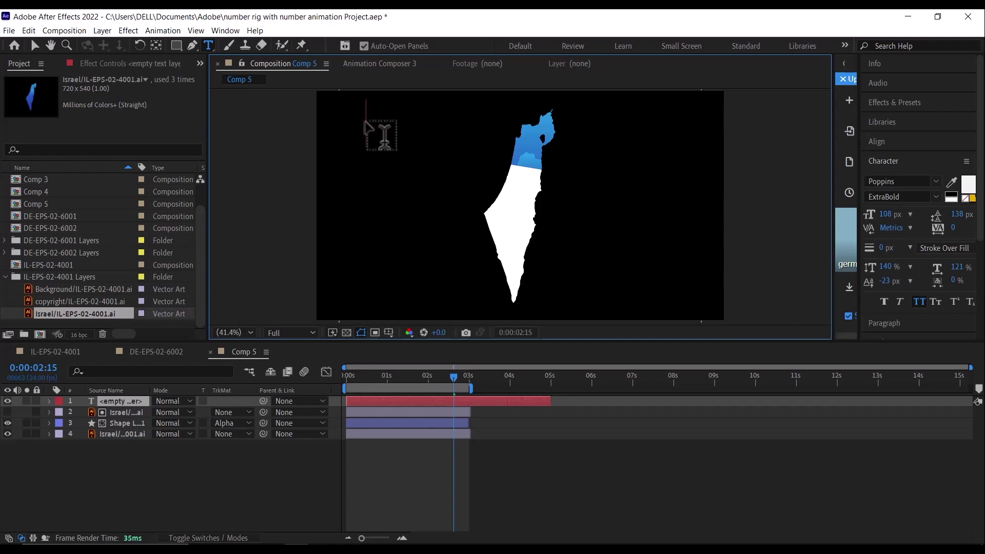
text(0)
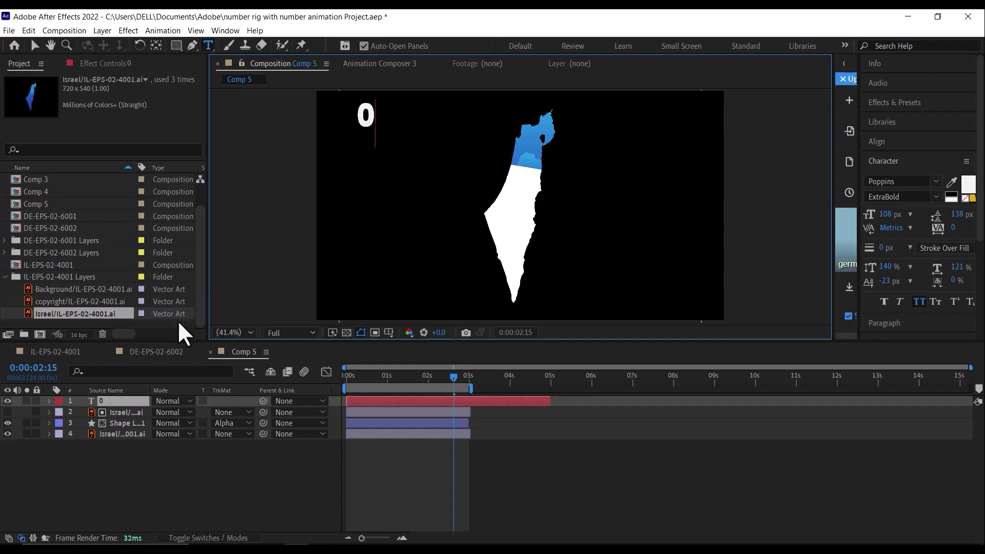
Reveal the counter's Source Text and Shape Layer 1's Trim Paths Start in the timeline
click(48, 402)
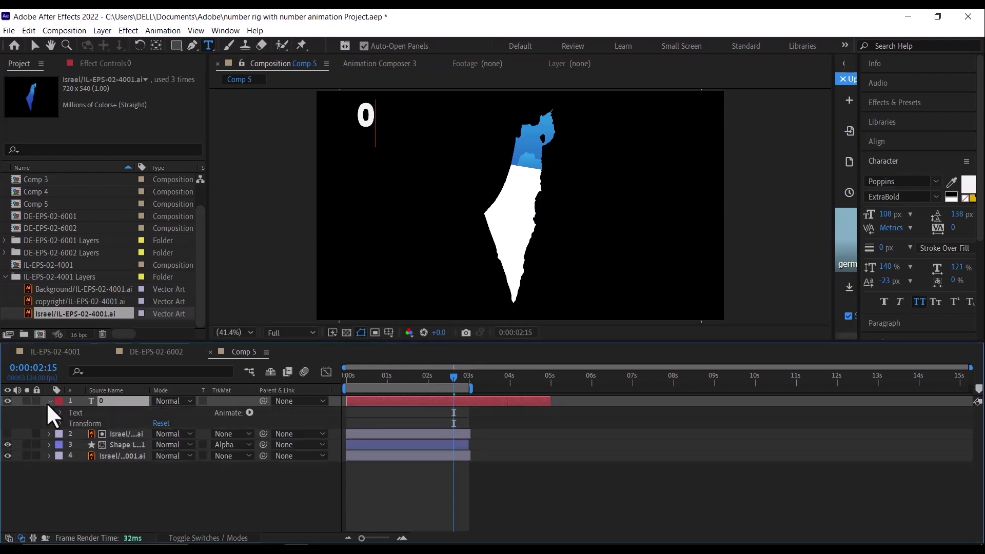
click(62, 413)
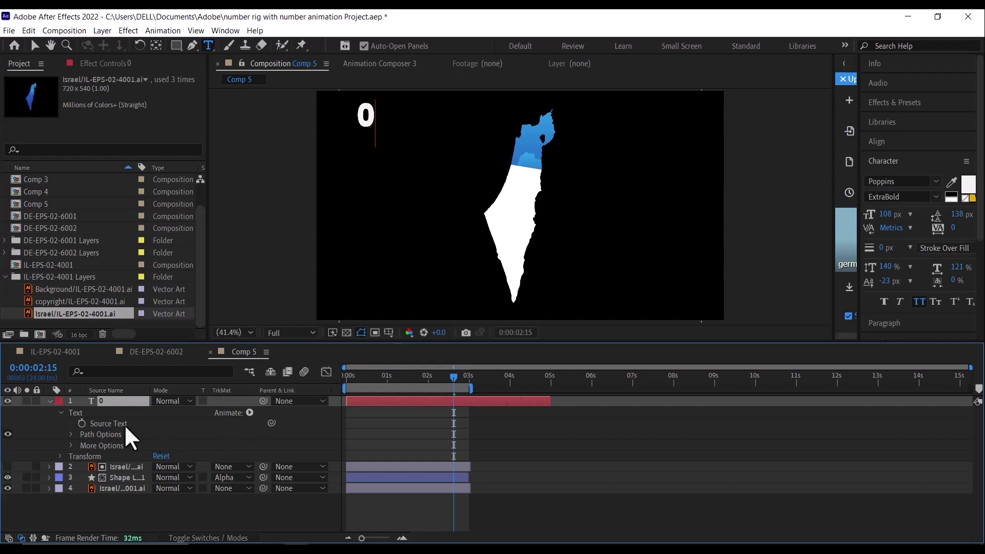
click(49, 477)
scroll(48, 479, down, 2)
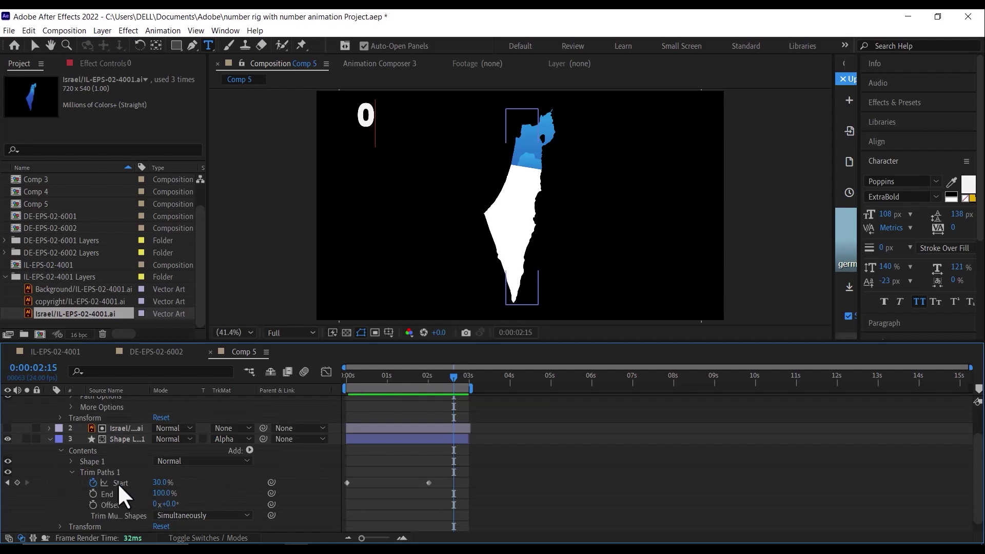
scroll(215, 482, up, 1)
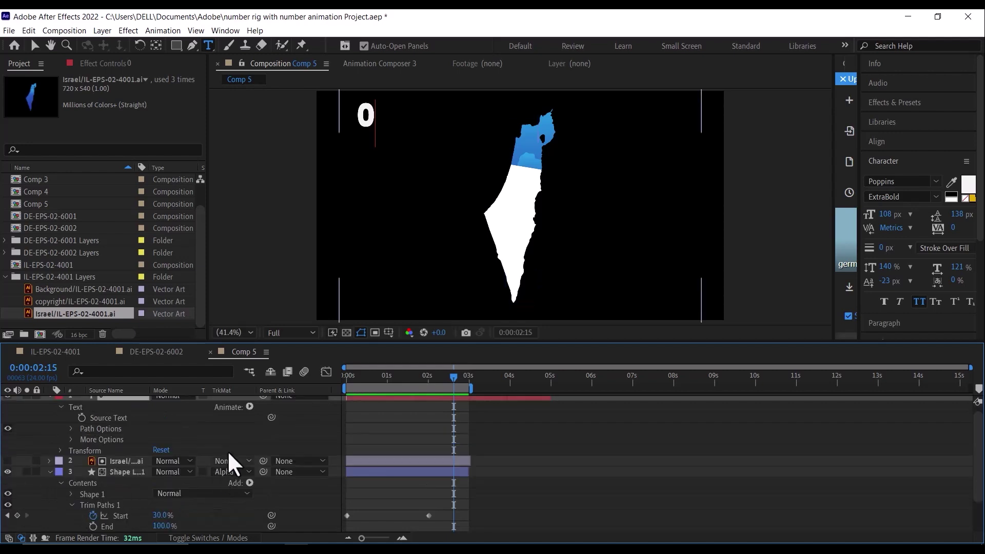
Pick-whip the counter's Source Text to Trim Paths Start and preview it from frame 0
drag(272, 417, 113, 516)
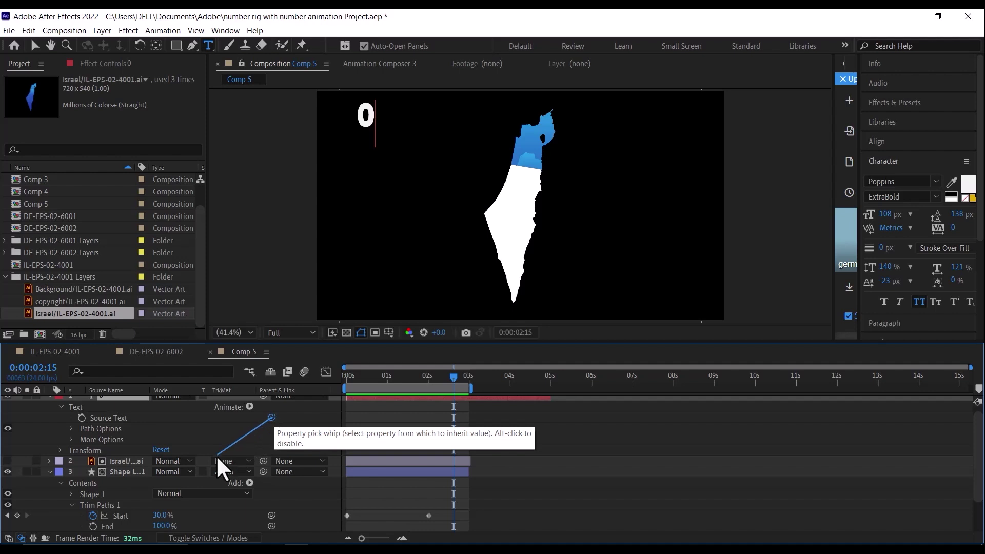
drag(113, 517, 113, 518)
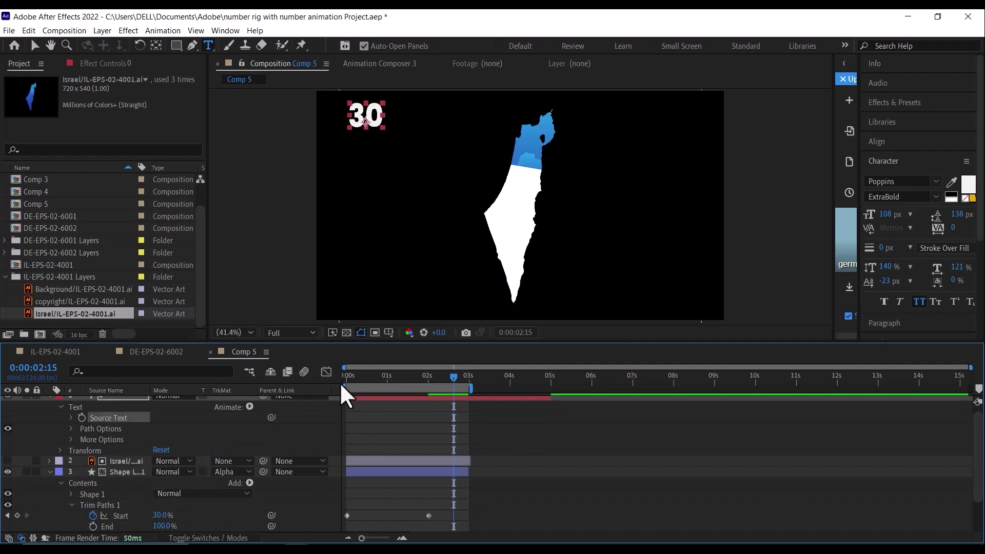
key(Home)
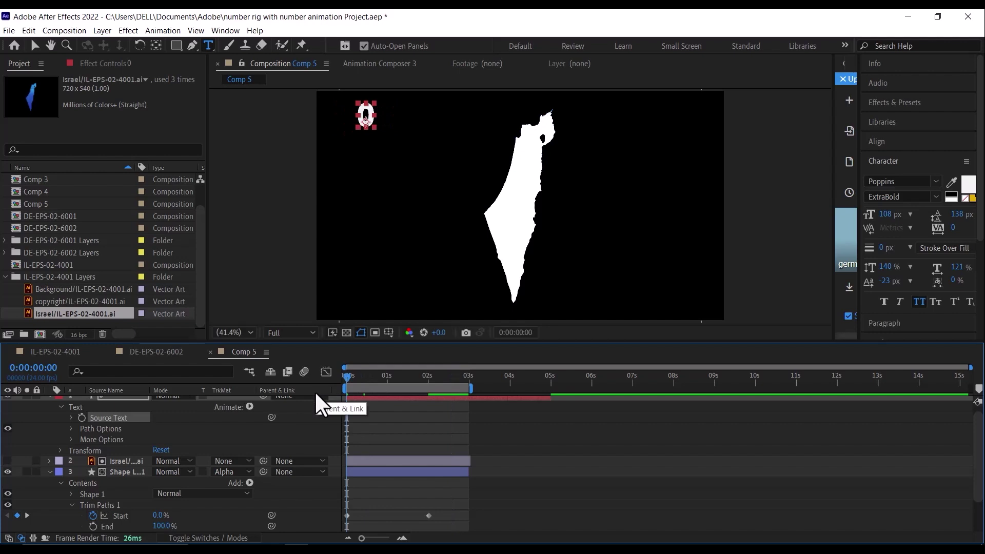
key(space)
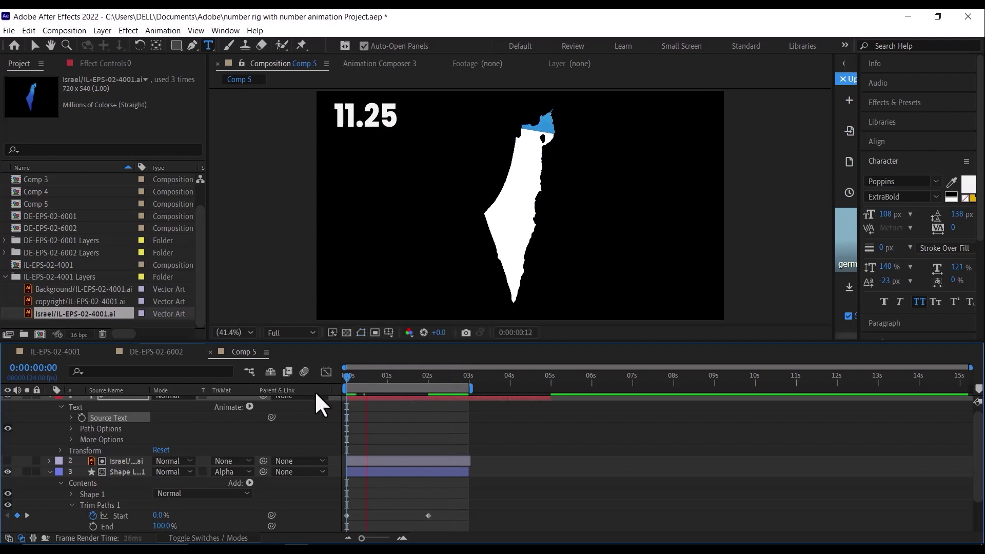
key(space)
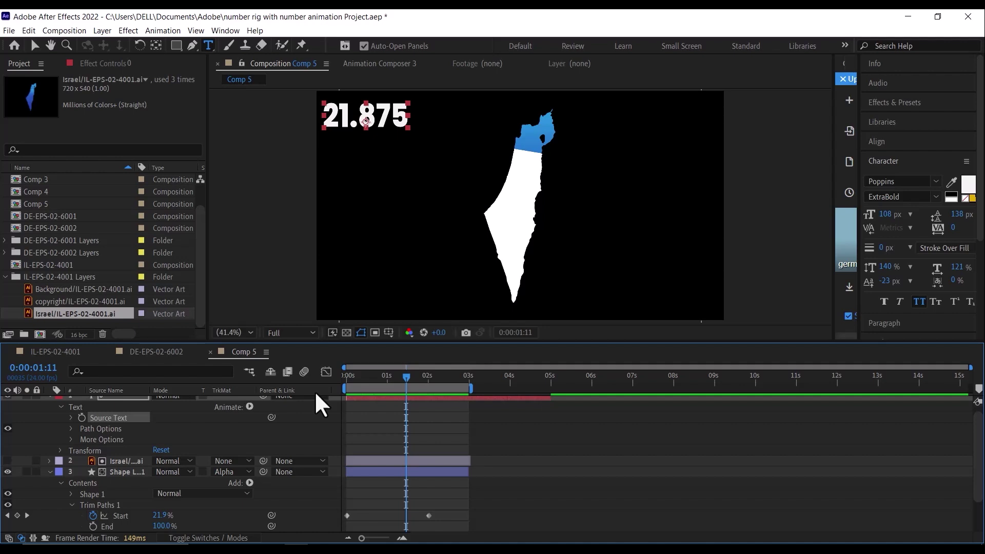
click(345, 376)
scroll(102, 439, up, 1)
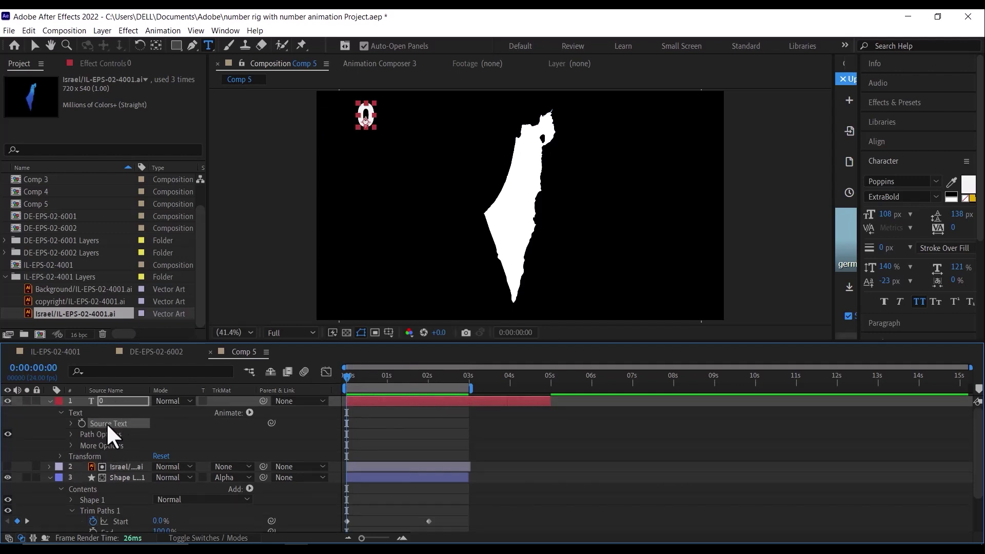
Wrap the Source Text expression's Trim Paths Start reference in Math.round()
right_click(106, 423)
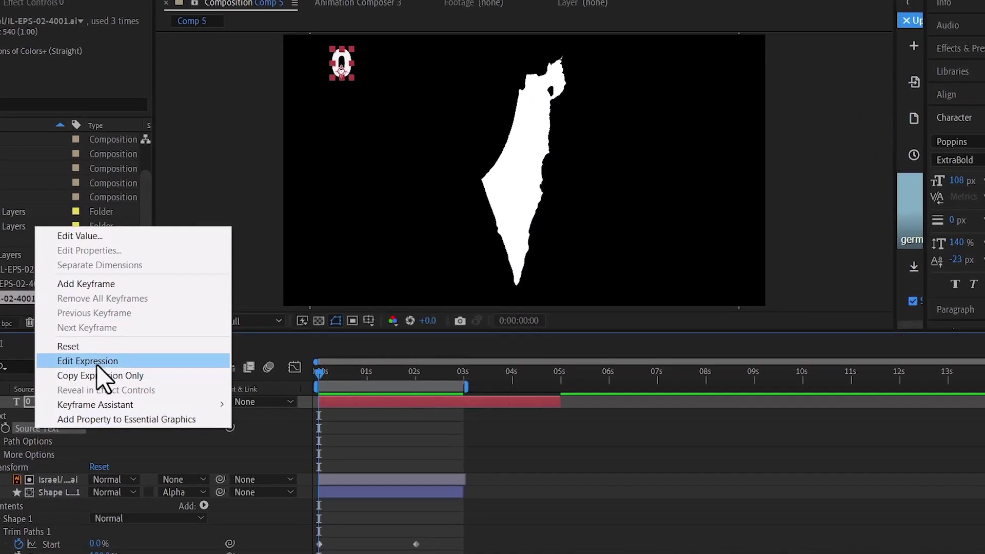
click(97, 366)
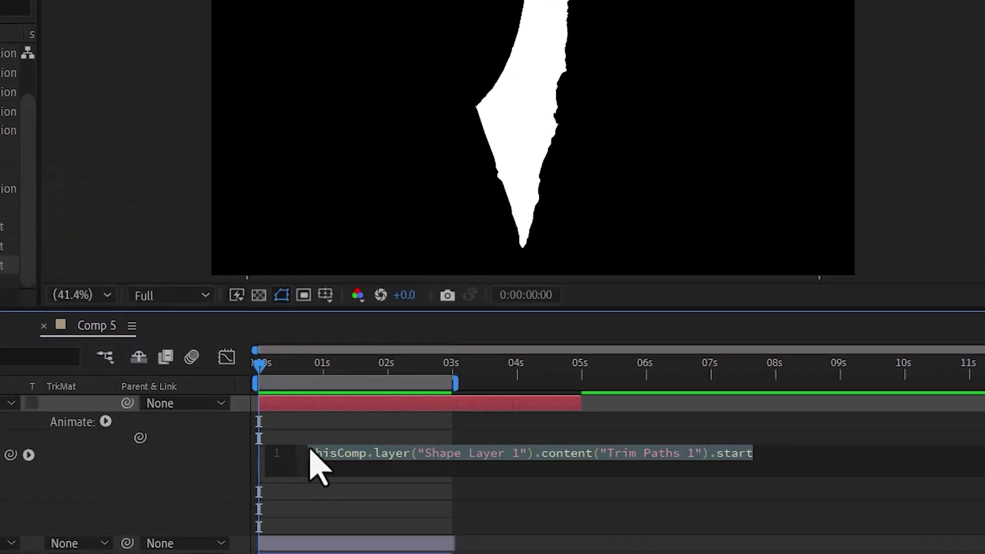
click(308, 454)
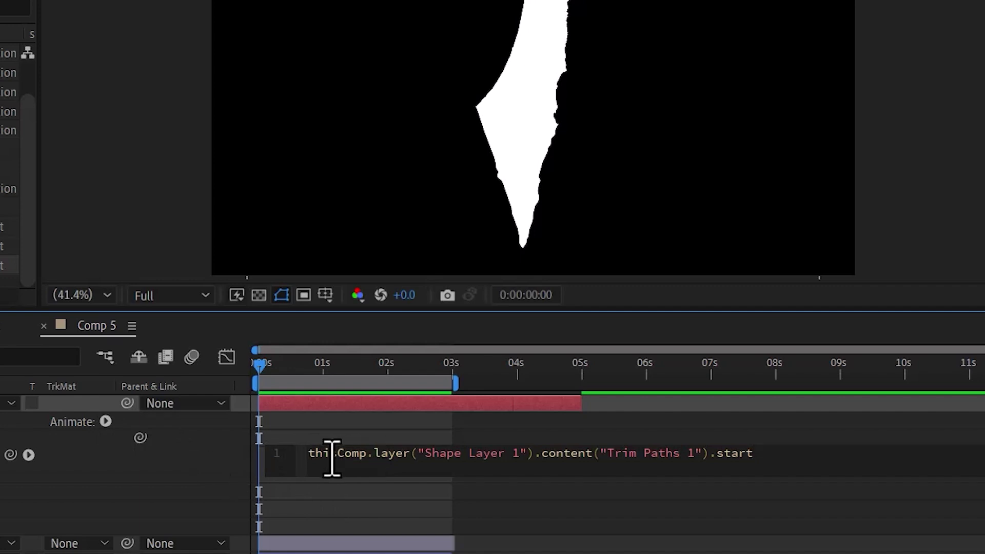
text(M)
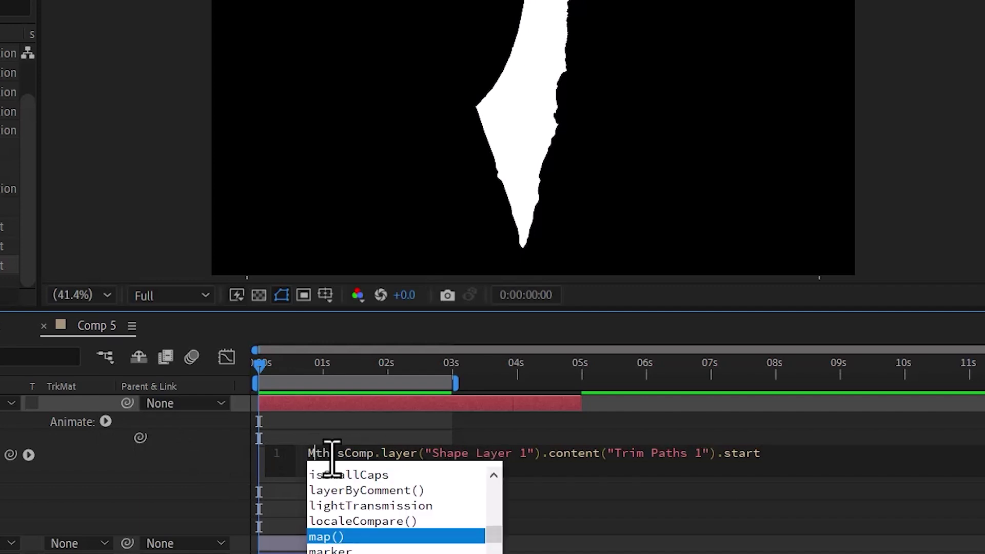
text(ath)
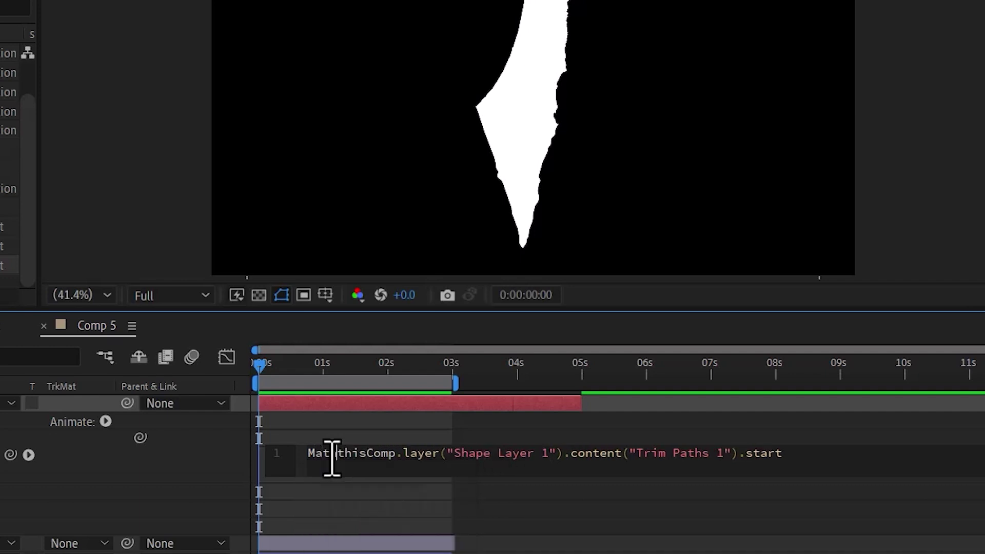
text(.r)
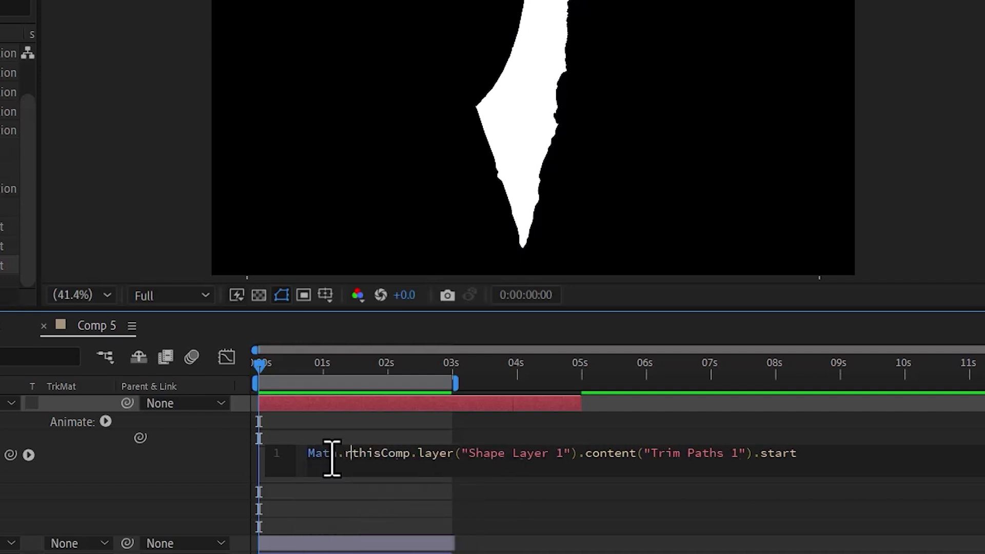
text(ound)
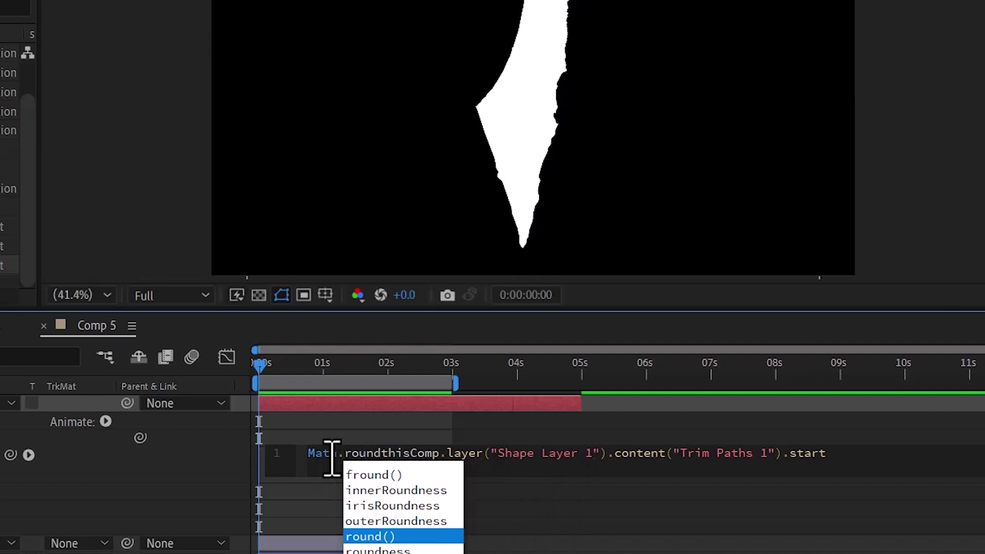
key(Return)
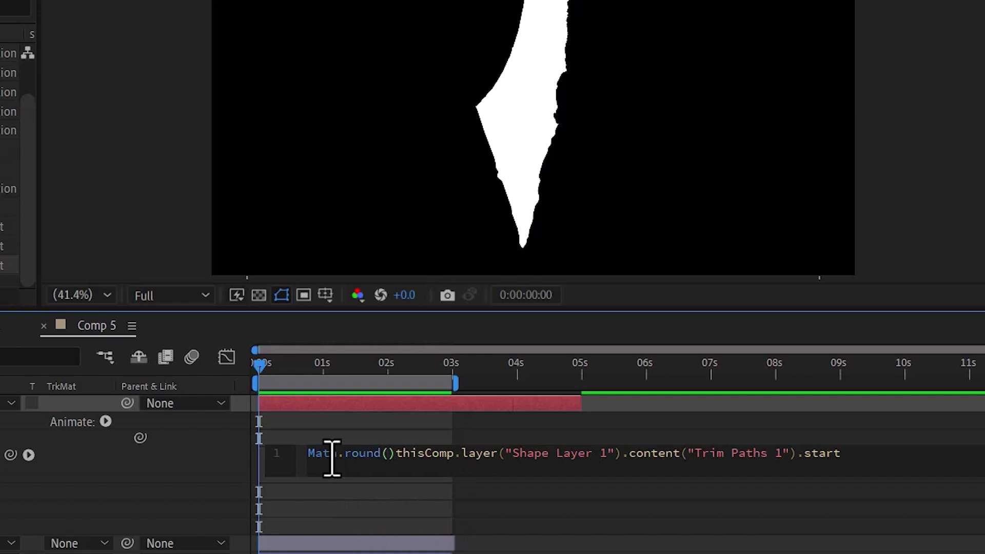
key(Right)
key(BackSpace)
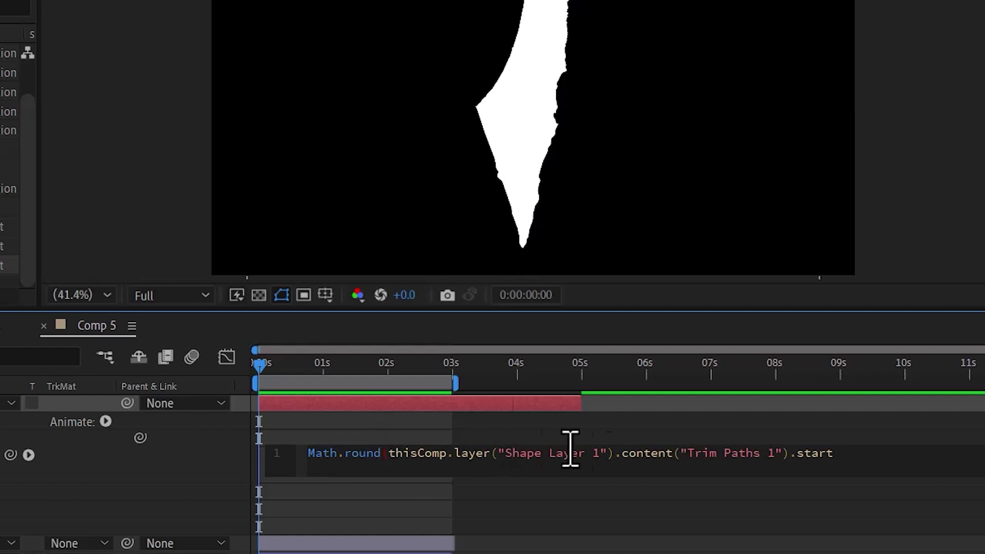
click(847, 452)
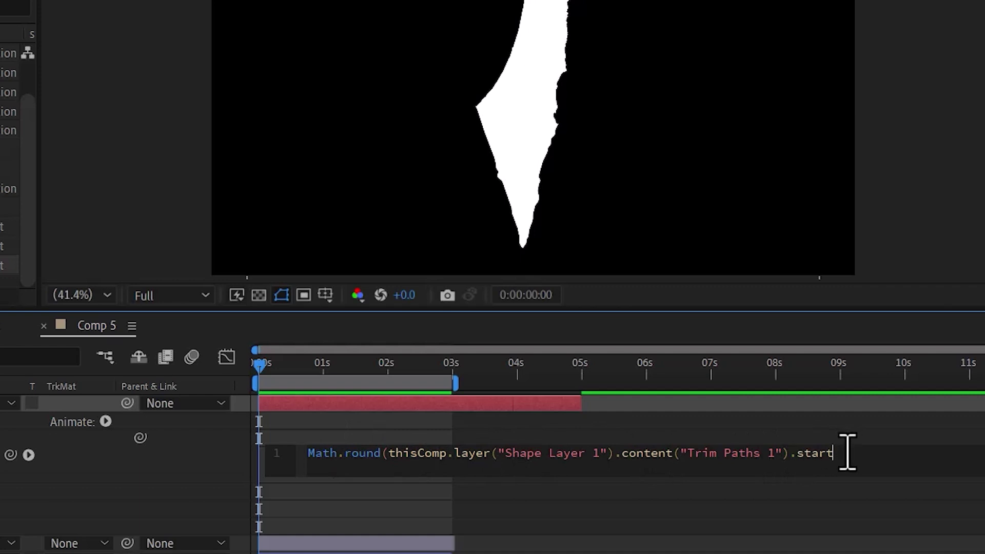
text())
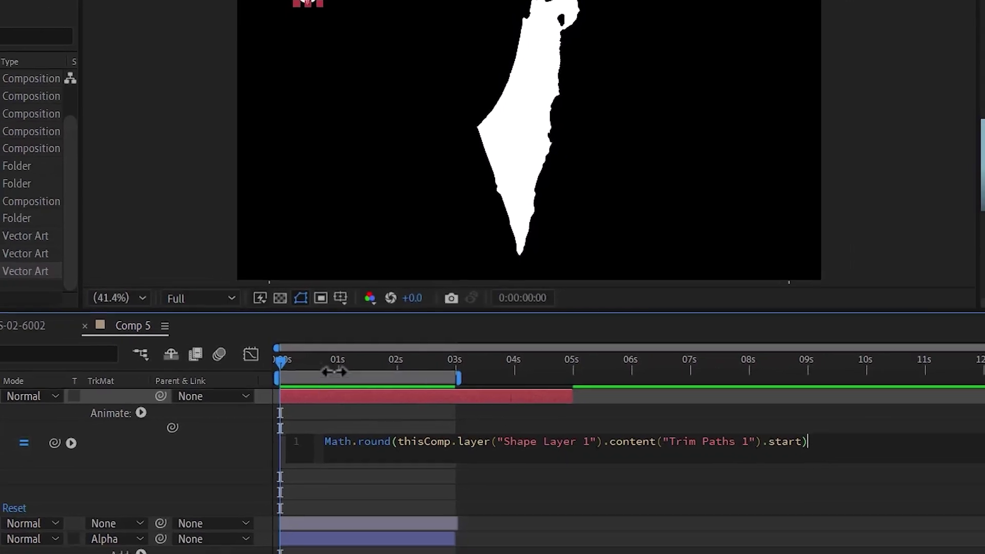
Commit the rounded expression and preview the whole-number counter from the first frame
click(326, 375)
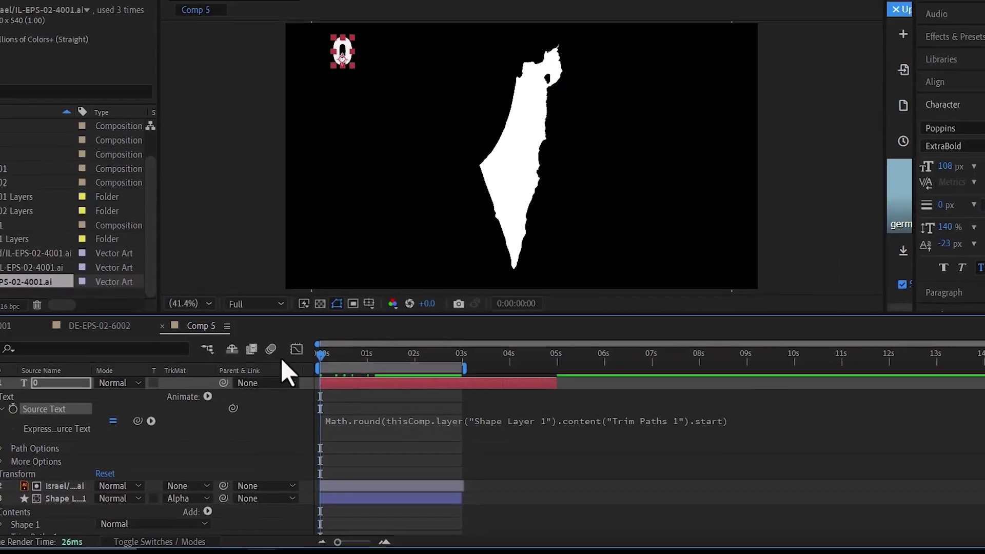
key(Home)
key(space)
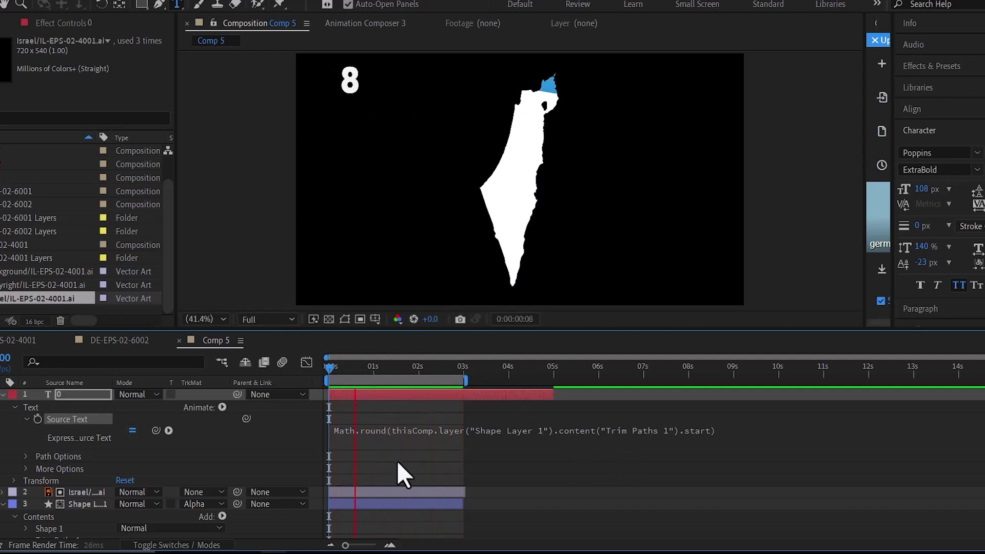
key(space)
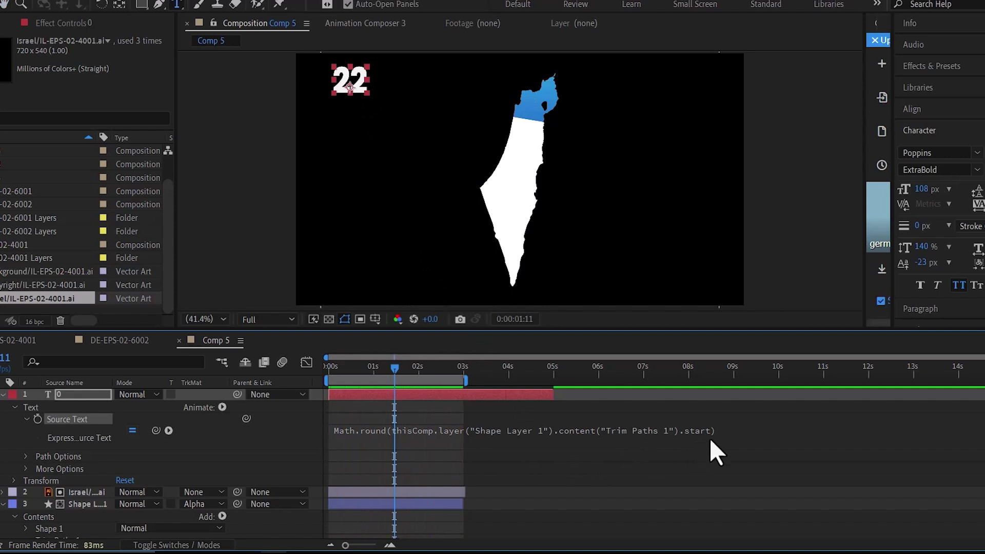
click(722, 430)
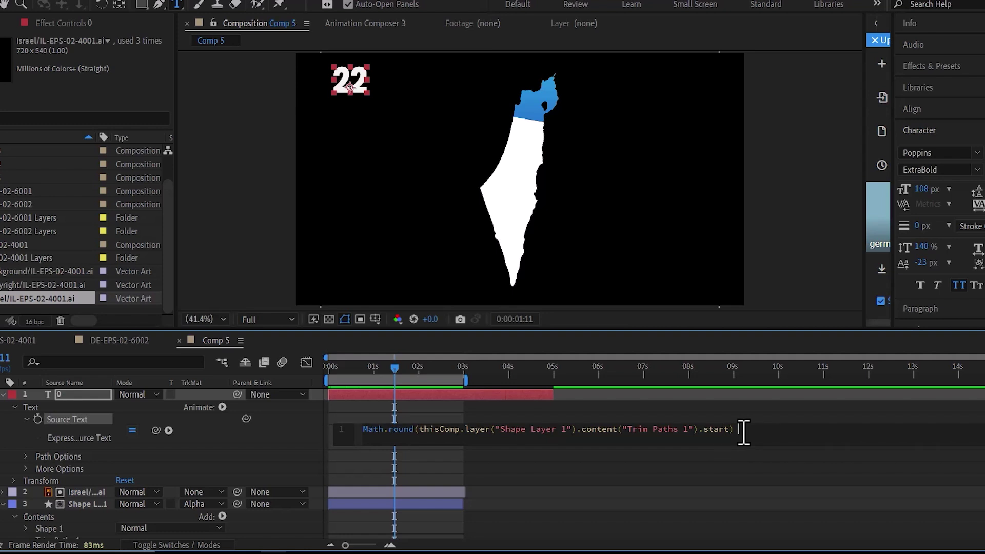
text(+ )
text(")
text(%)
Commit the counter expression with + "%" appended after Math.round()
click(351, 368)
drag(350, 367, 277, 366)
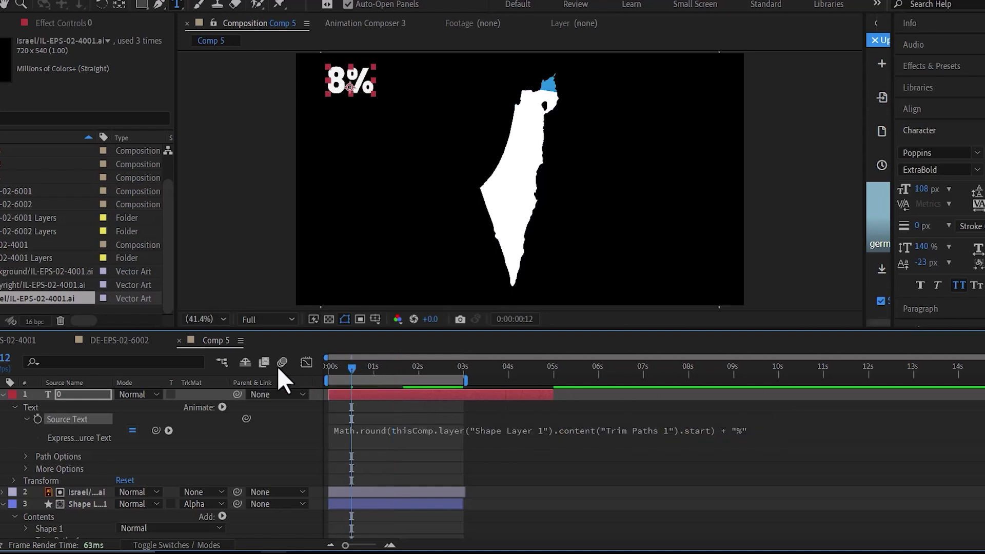
key(space)
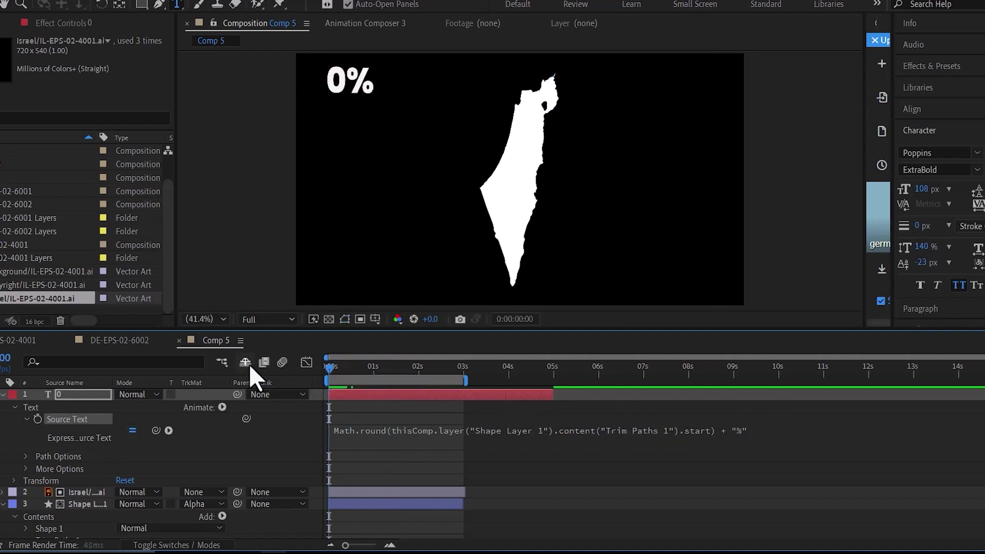